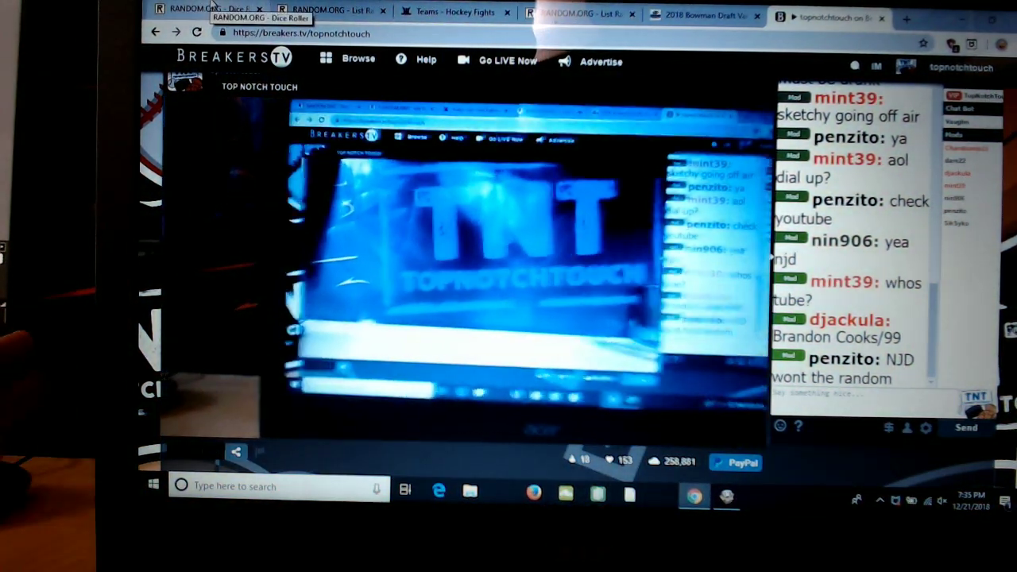
- Bring up the randomized hockey team order after 10 randomizations, ending with Boston Bruins at 31
left_click(213, 8)
scroll(459, 215, "up", 1)
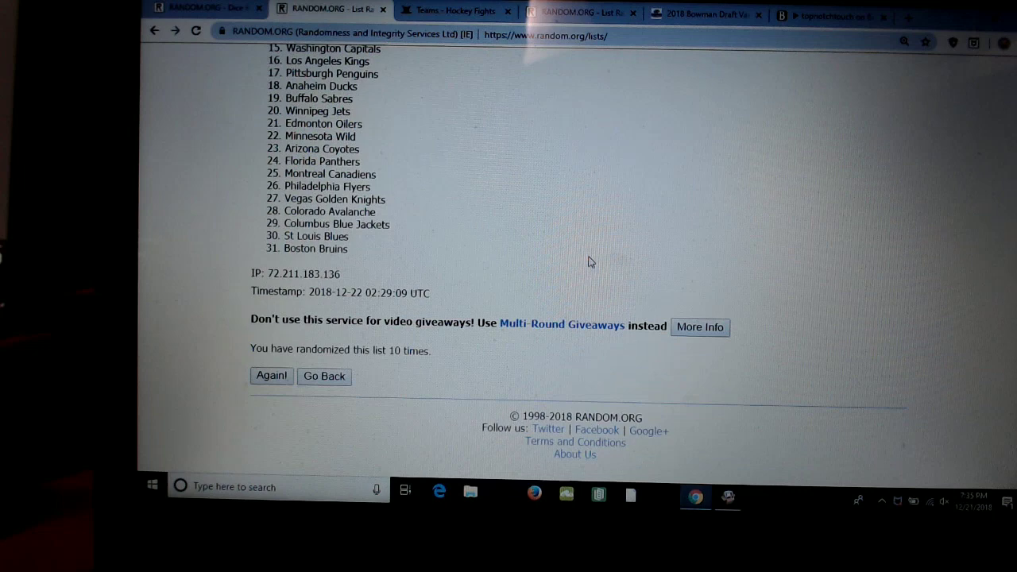